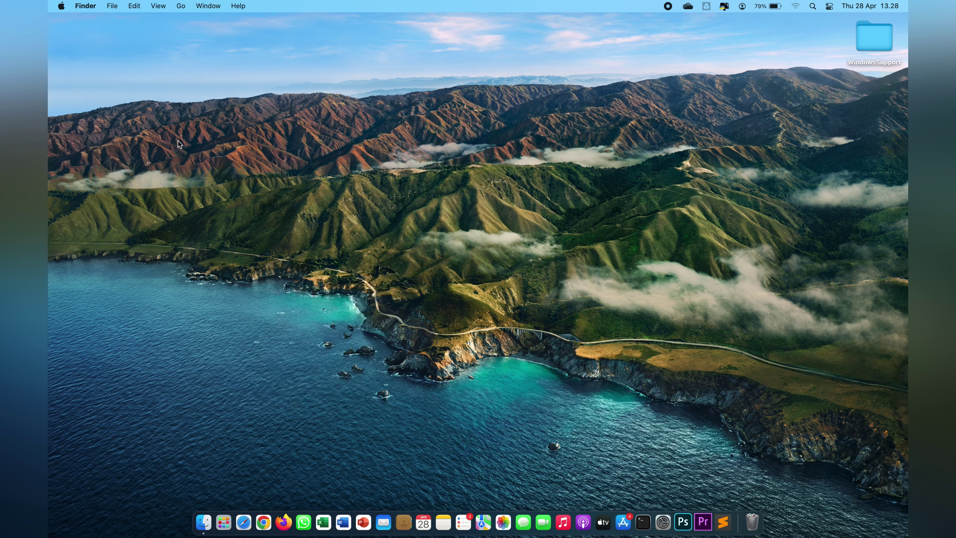
# - Turn on the File Sharing service in the Mac's Sharing preferences
pyautogui.click(61, 6)
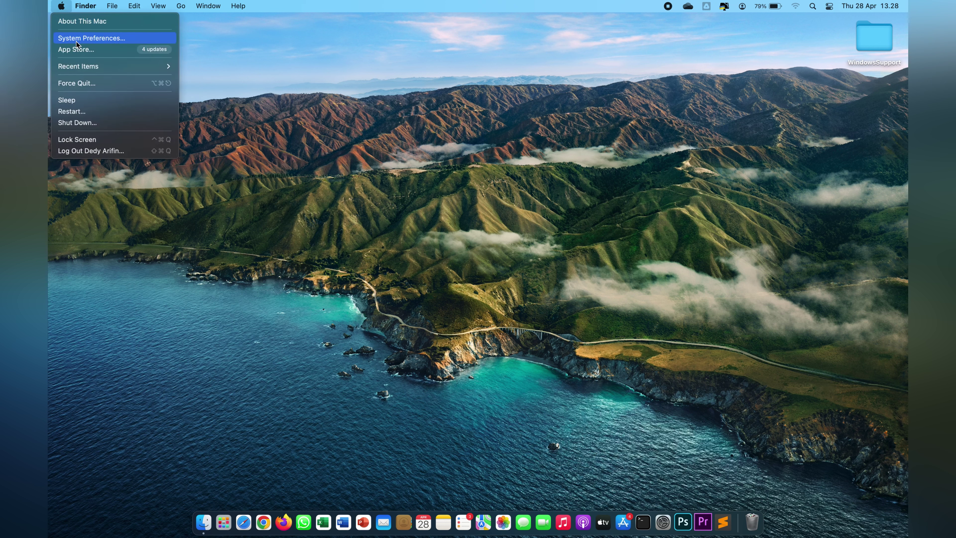
pyautogui.click(91, 39)
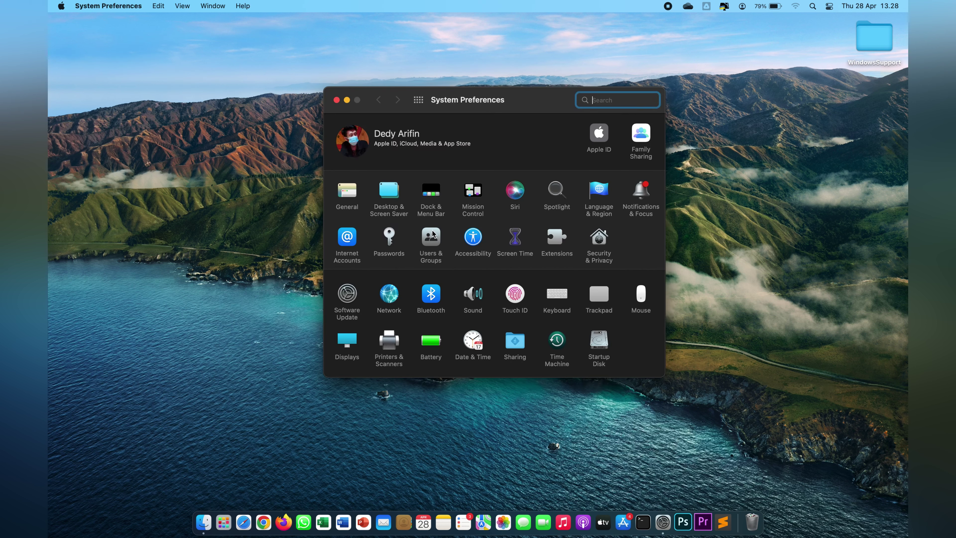
pyautogui.click(515, 340)
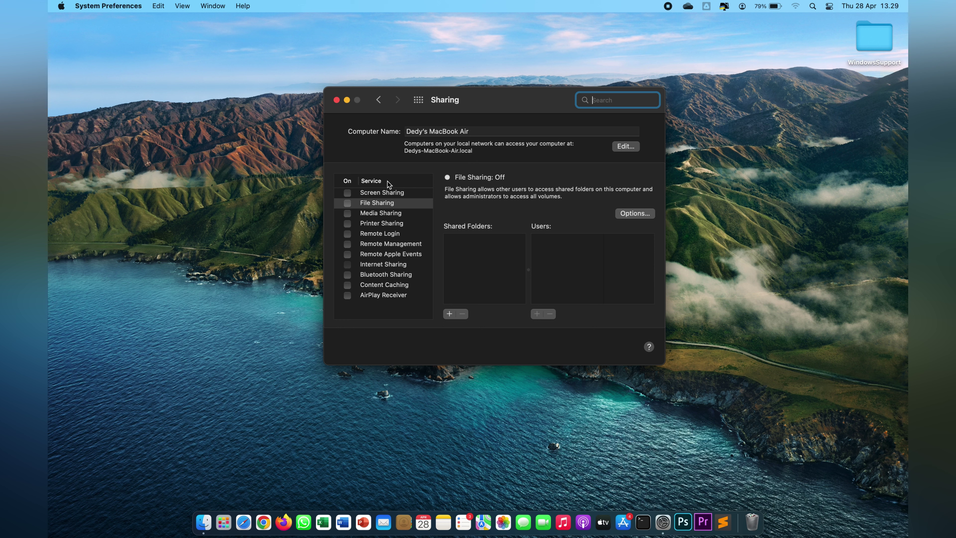
pyautogui.click(380, 203)
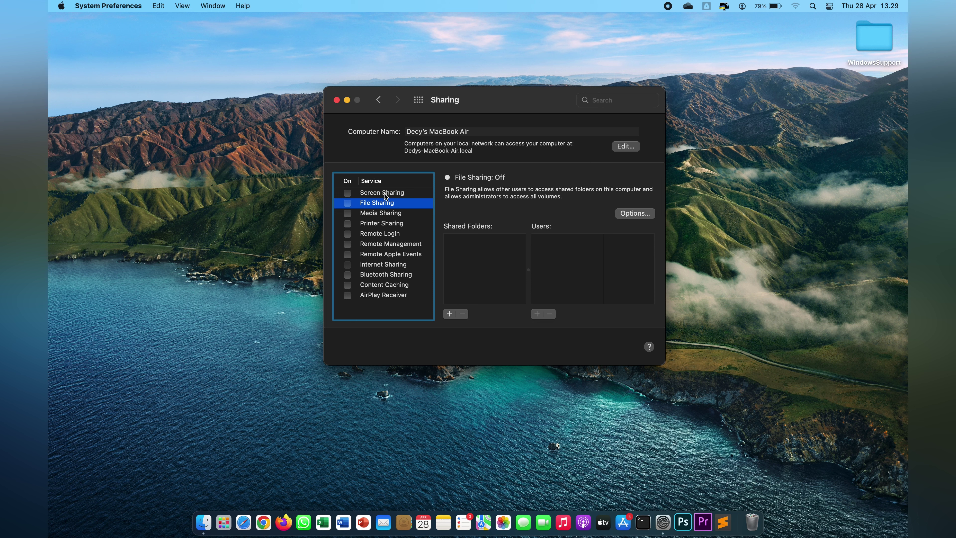
pyautogui.click(386, 193)
pyautogui.click(379, 204)
pyautogui.click(347, 203)
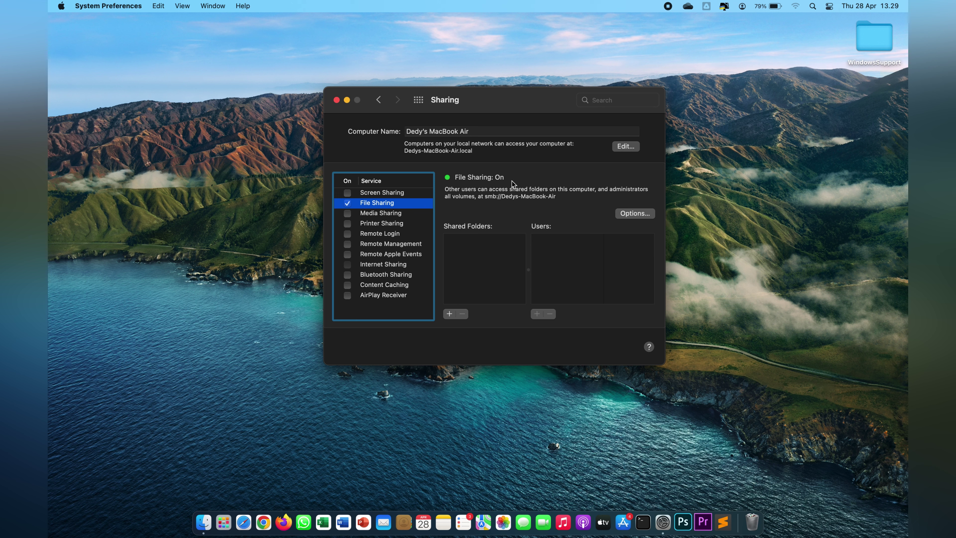
# - Enable Windows file sharing over SMB for the Mac user's account, authenticating with the account password
pyautogui.click(636, 214)
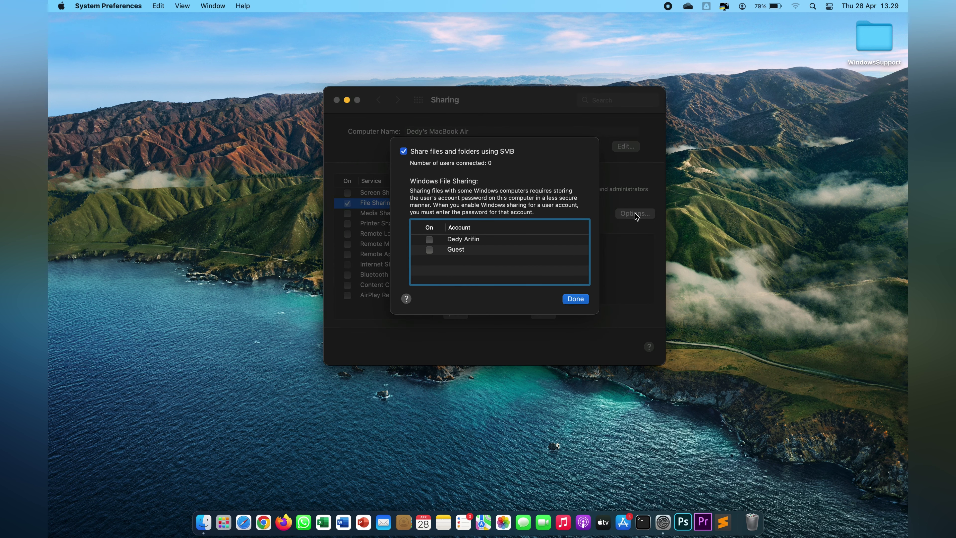
pyautogui.click(431, 240)
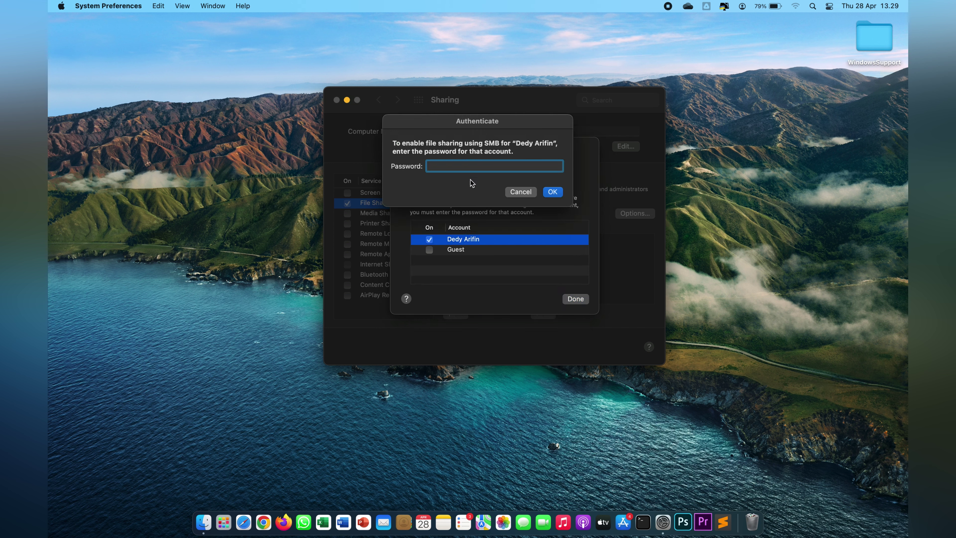
pyautogui.write('••••')
pyautogui.click(552, 193)
pyautogui.click(575, 299)
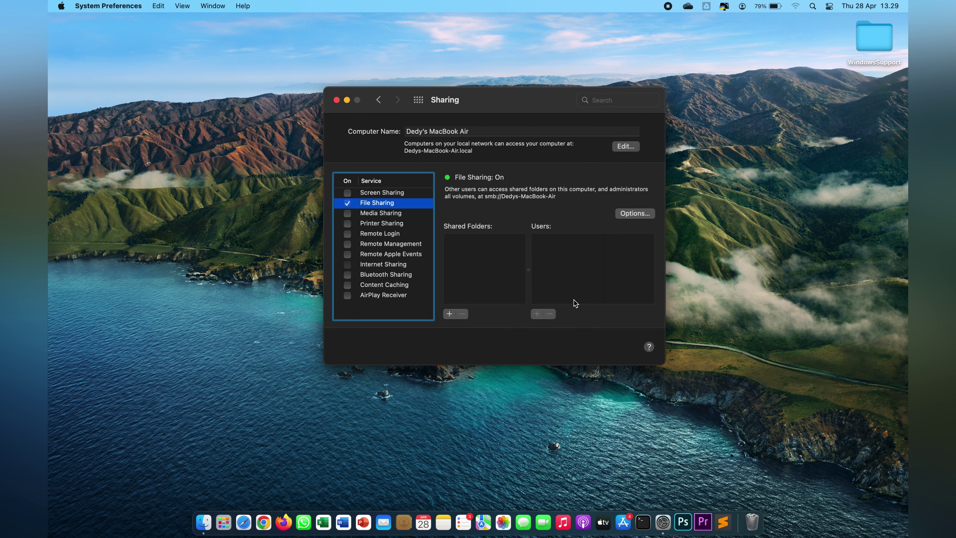
# - Add the Pictures folder to the shared folders
pyautogui.click(450, 315)
pyautogui.click(454, 316)
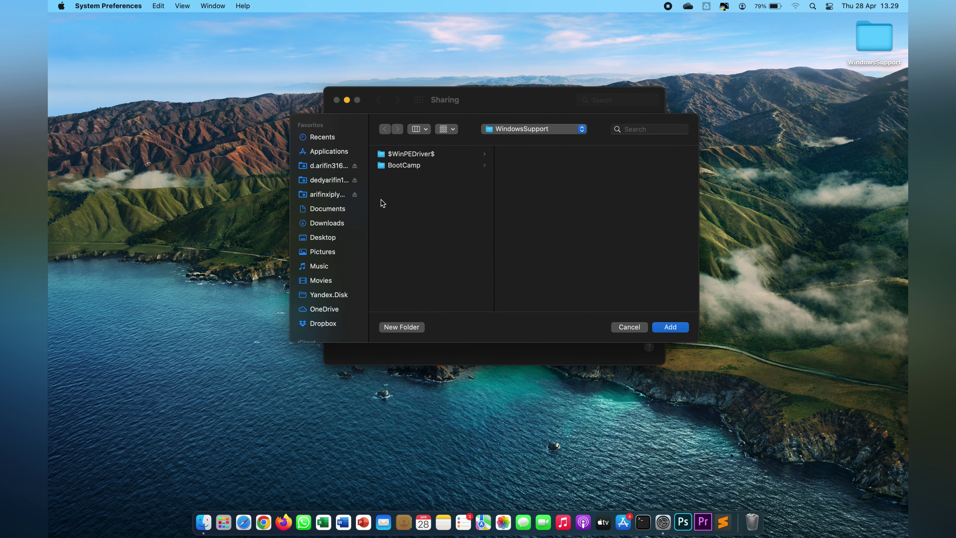
pyautogui.click(323, 254)
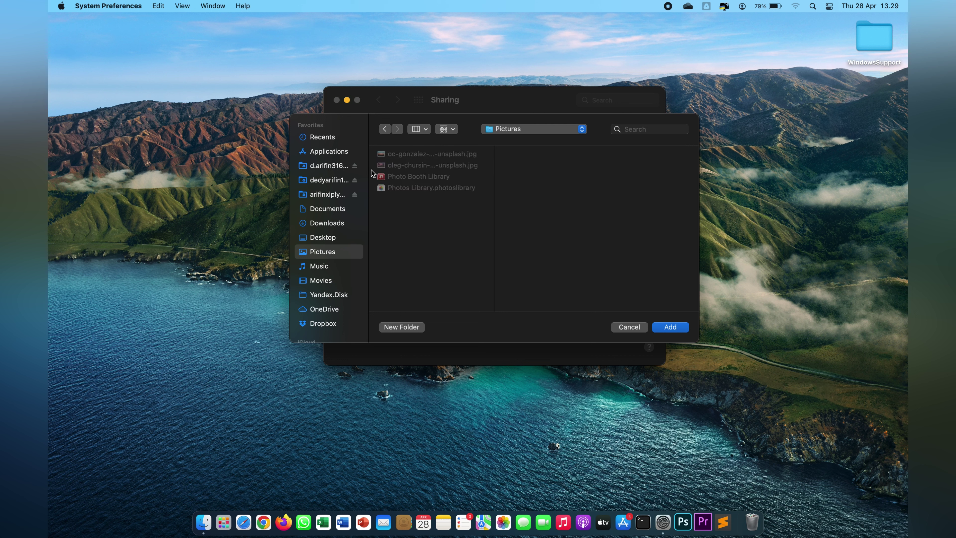
pyautogui.click(669, 327)
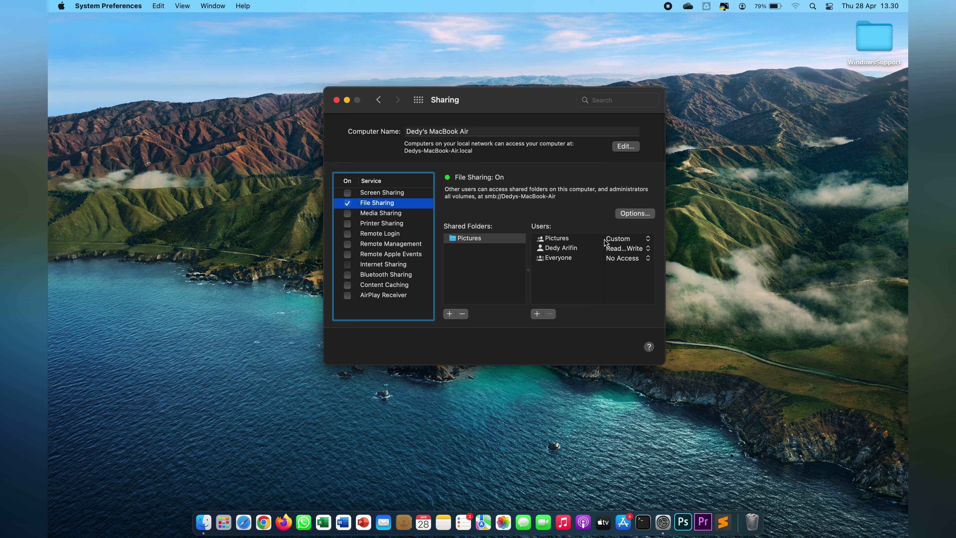
# - Give both the Pictures group and Everyone Read & Write access to the shared Pictures folder
pyautogui.click(634, 240)
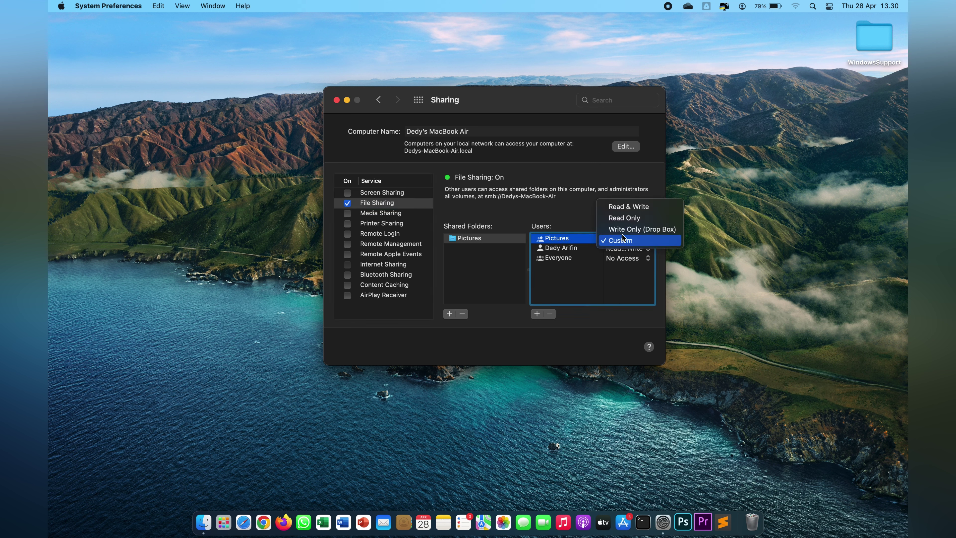
pyautogui.click(625, 208)
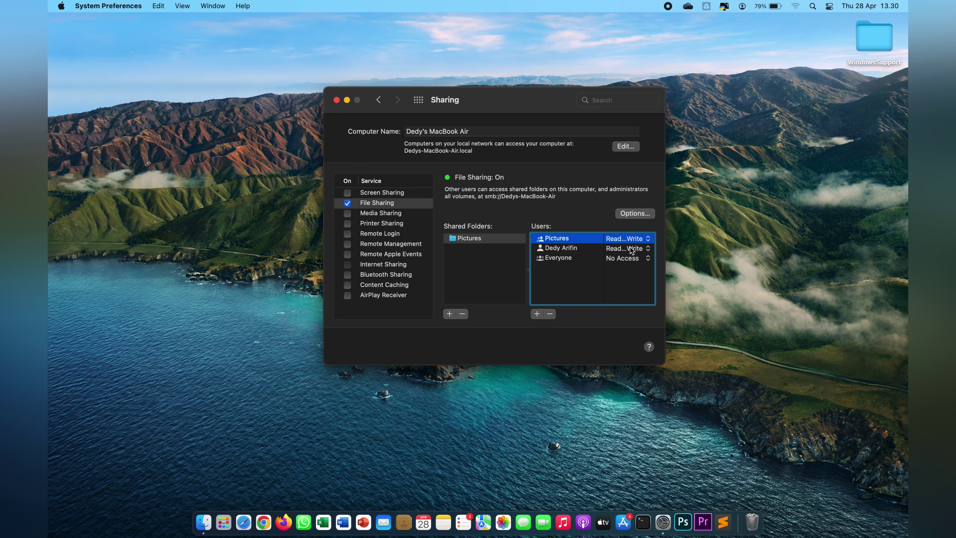
pyautogui.click(619, 258)
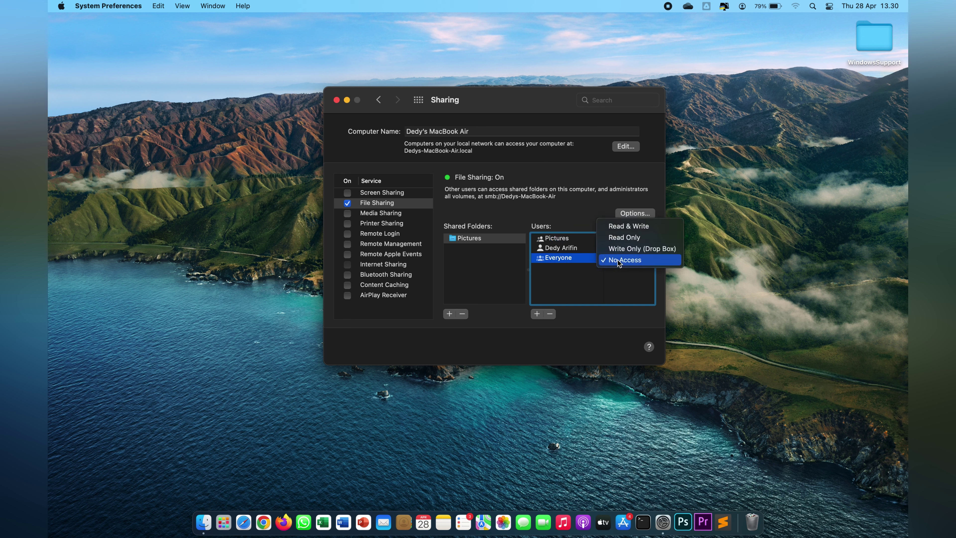
pyautogui.click(626, 228)
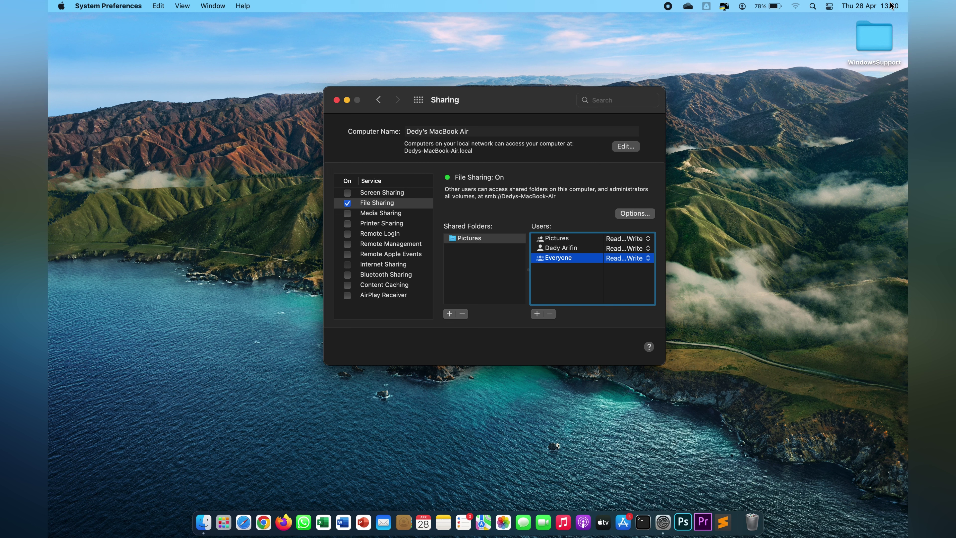
# - Connect the Mac to the ARISA COMPUTER Wi-Fi network
pyautogui.click(796, 7)
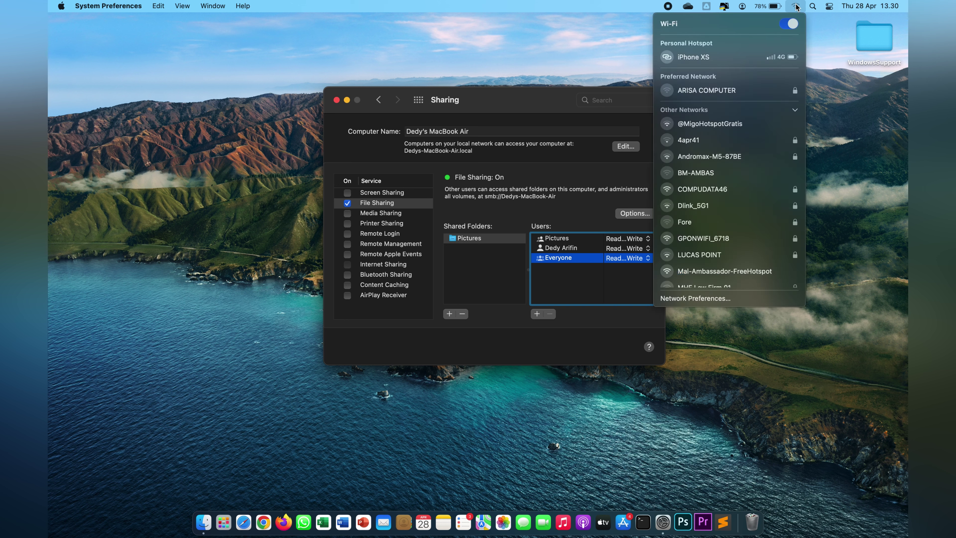
pyautogui.click(747, 89)
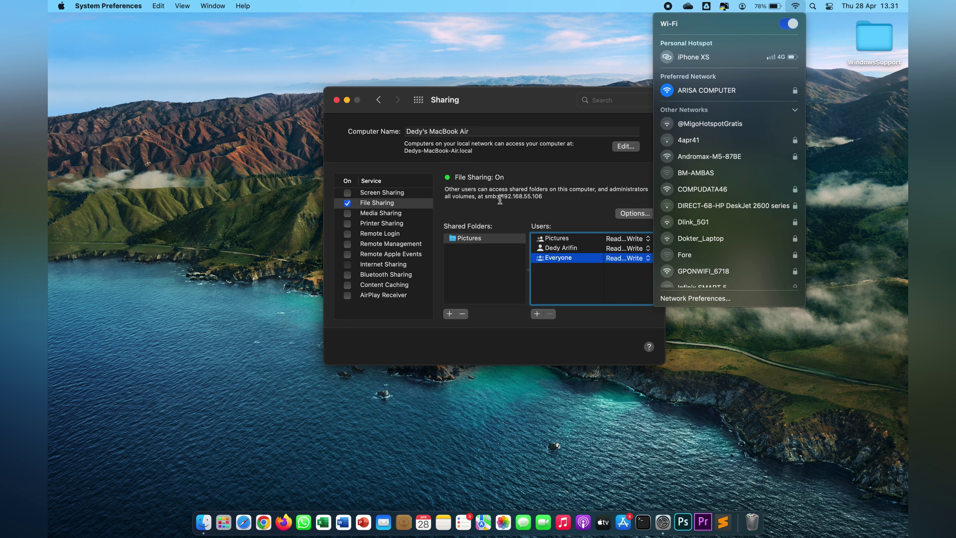
pyautogui.click(528, 206)
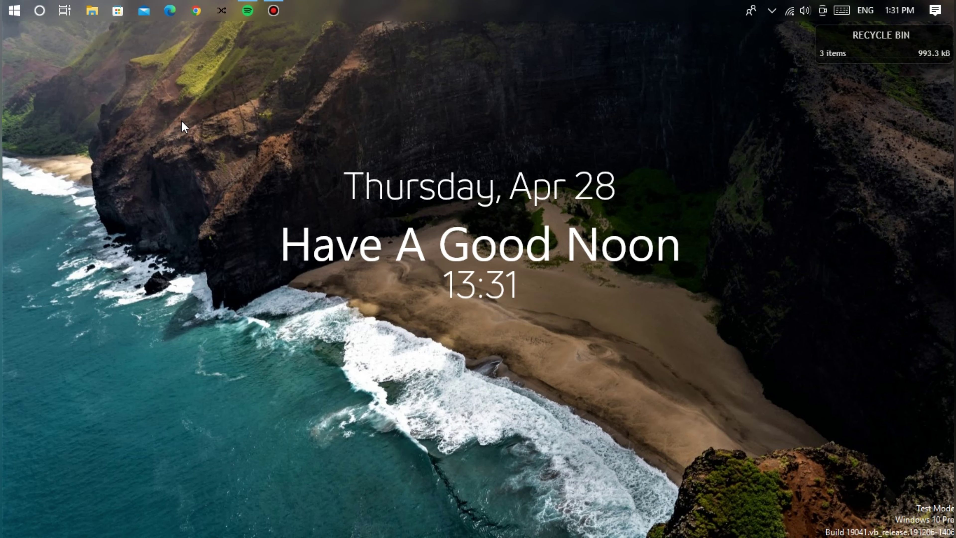
# - On the Windows PC, check the connected Wi-Fi network and open the Mac's network path \\192.168.55.106
pyautogui.click(790, 12)
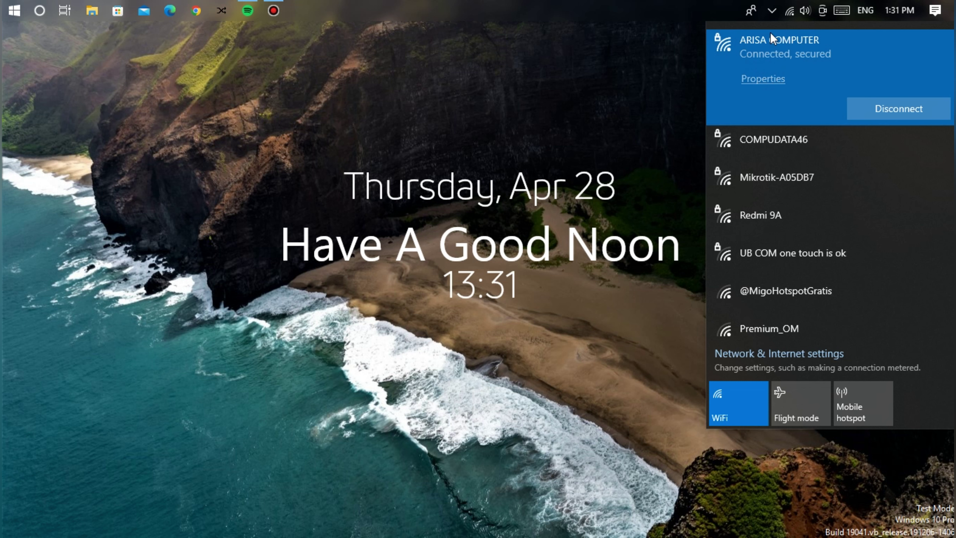
pyautogui.click(788, 14)
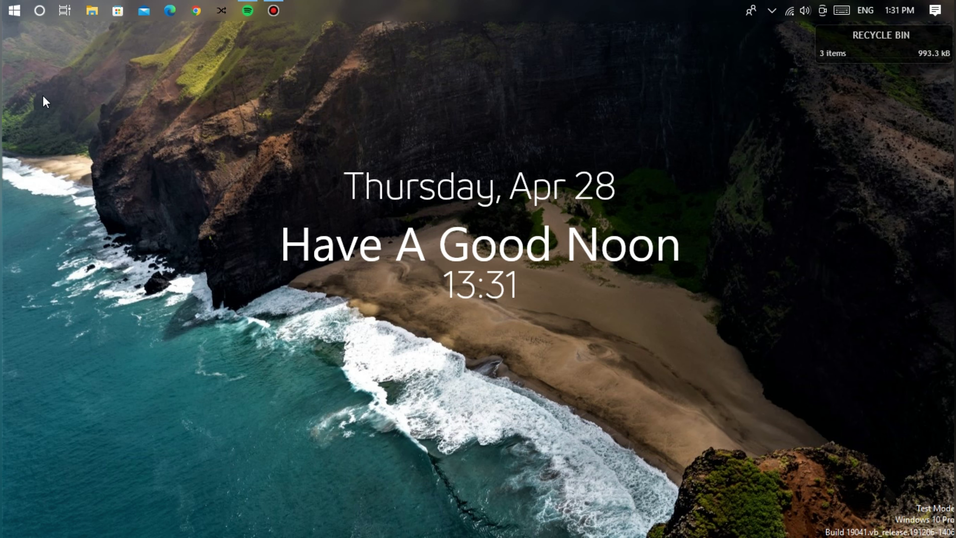
pyautogui.click(7, 8)
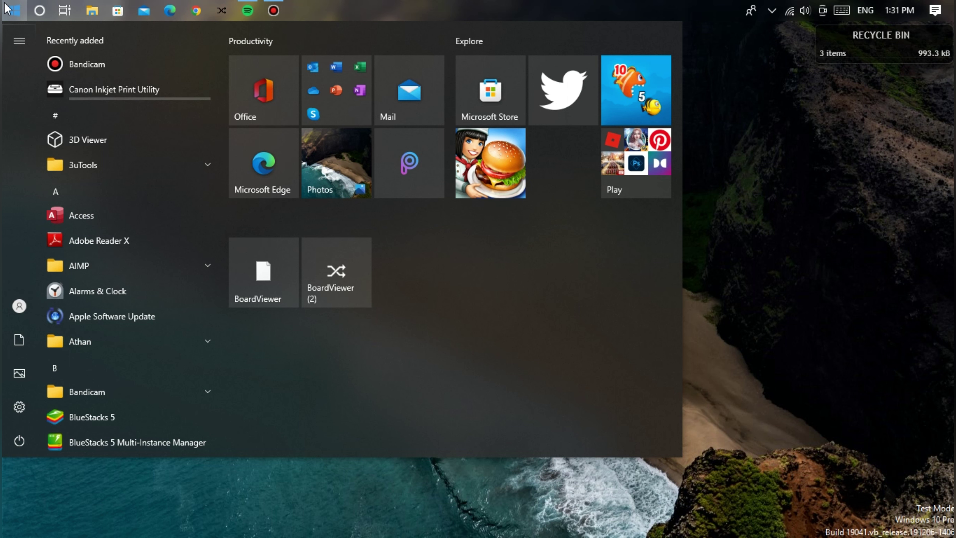
pyautogui.write('\\\\')
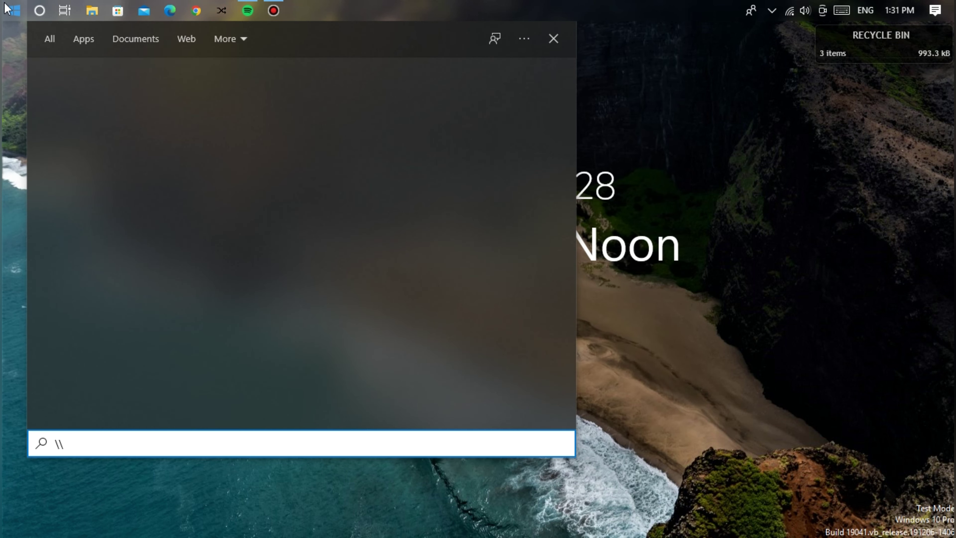
pyautogui.write('192.')
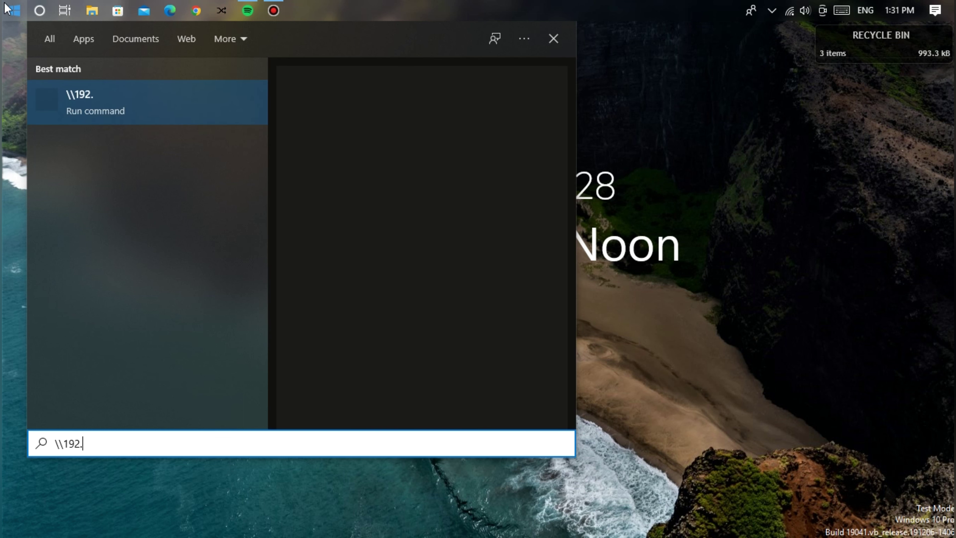
pyautogui.write('168.')
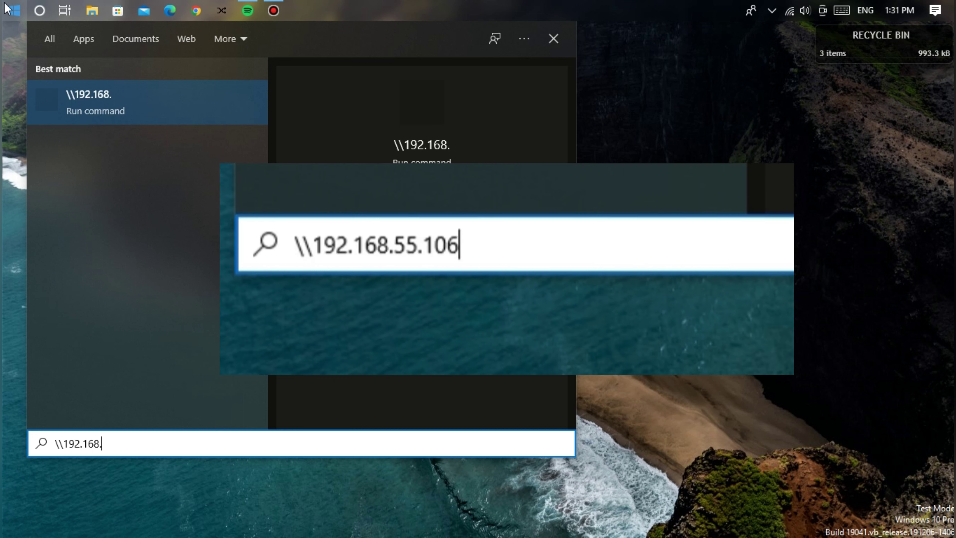
pyautogui.write('55.')
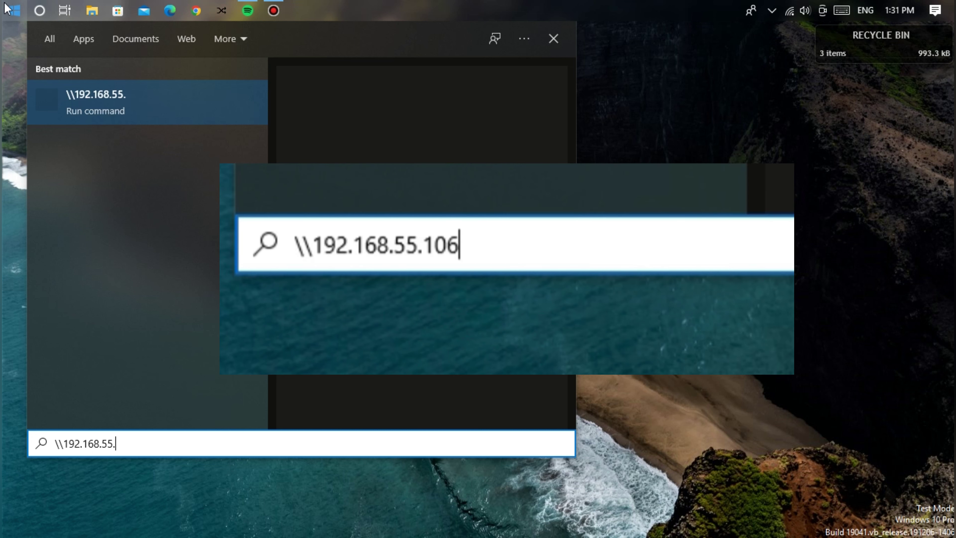
pyautogui.write('106')
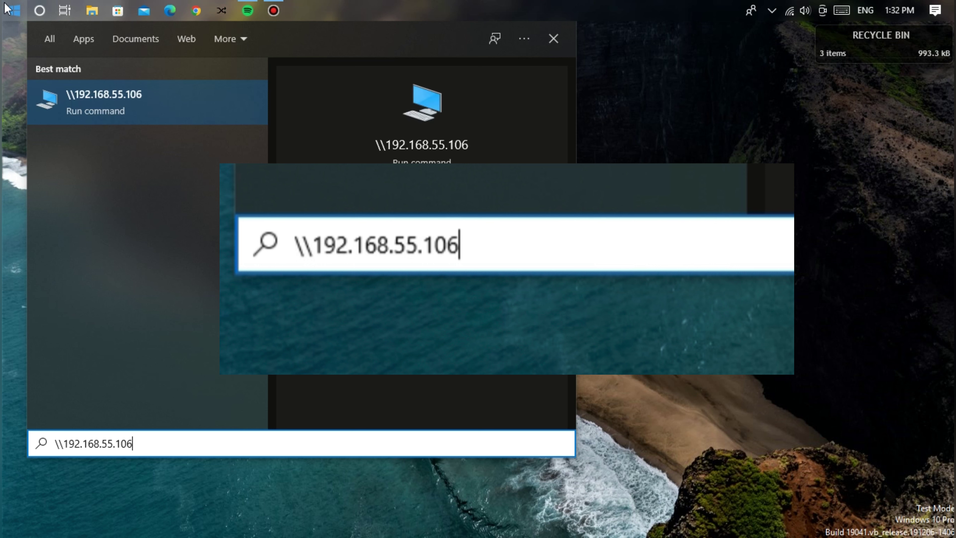
pyautogui.press('Return')
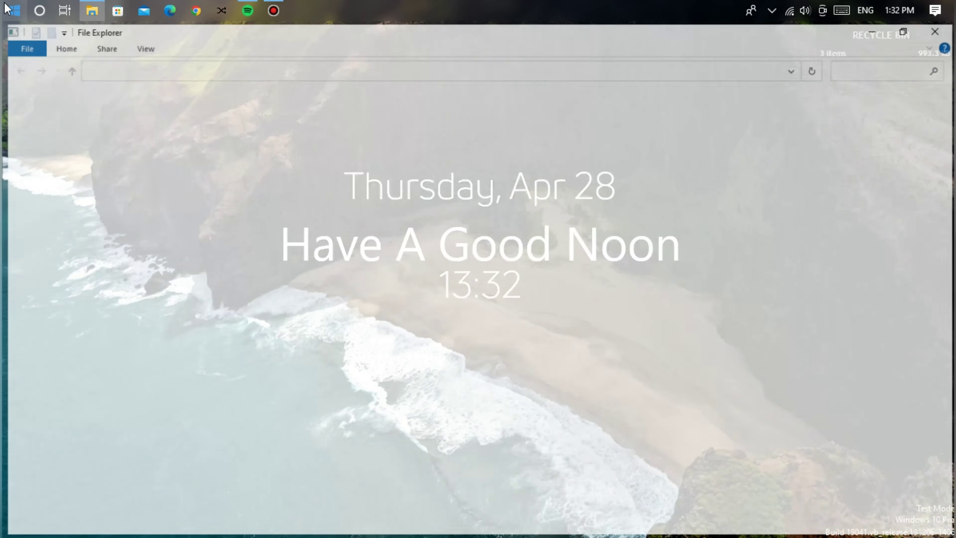